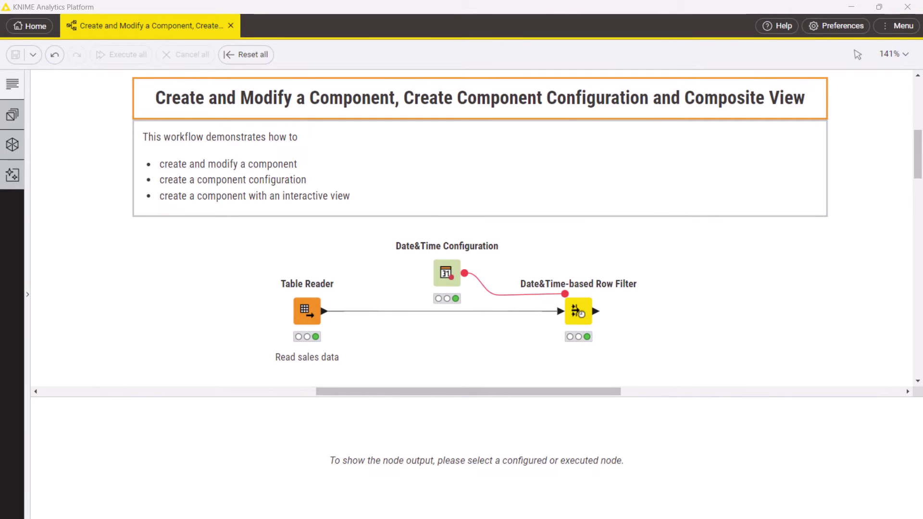
# Step: Inspect the Date&Time Configuration flow variable output and the Date&Time-based Row Filter settings
pyautogui.click(438, 276)
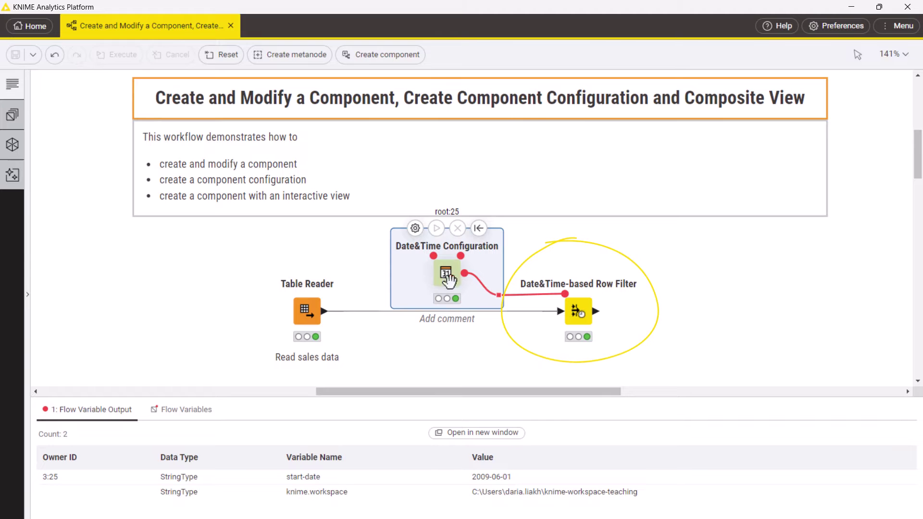
pyautogui.moveTo(577, 311)
pyautogui.click(548, 266)
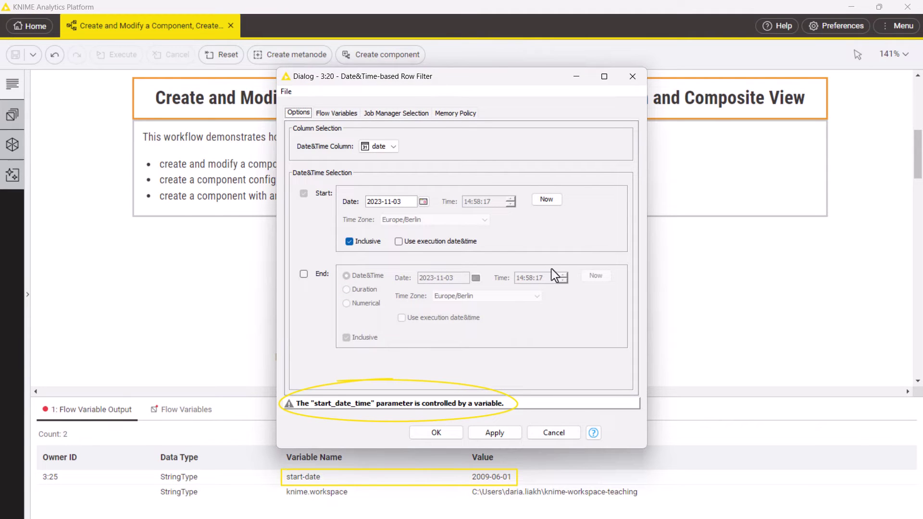
pyautogui.click(632, 77)
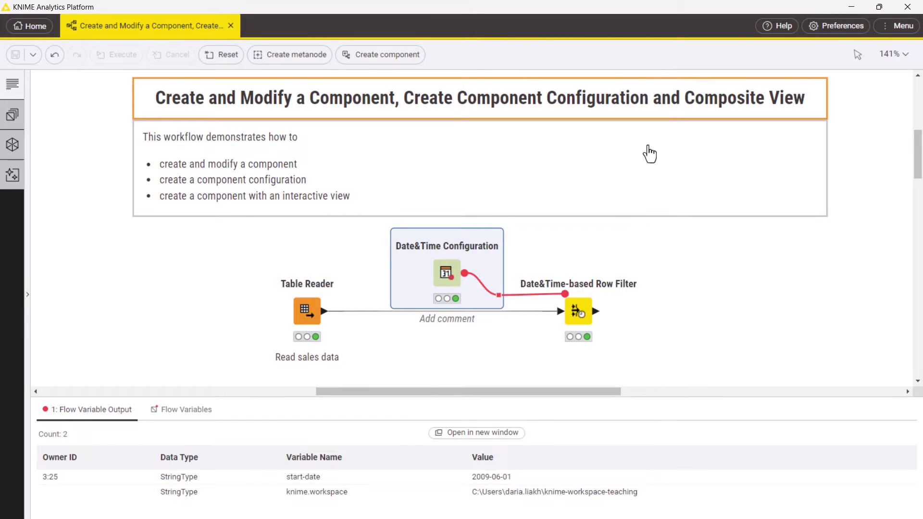
# Step: Combine the Date&Time Configuration and Row Filter nodes into a component, accepting the node reset
pyautogui.moveTo(686, 348); pyautogui.dragTo(433, 269)
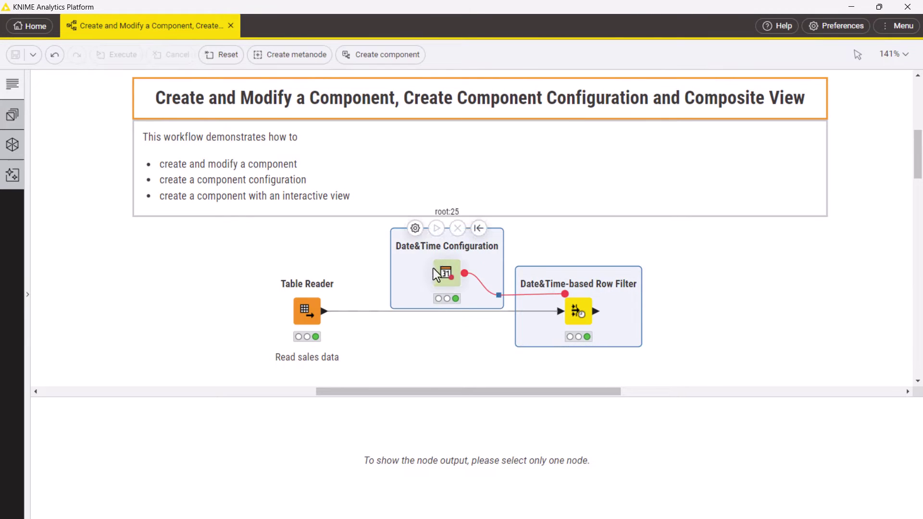
pyautogui.rightClick(437, 270)
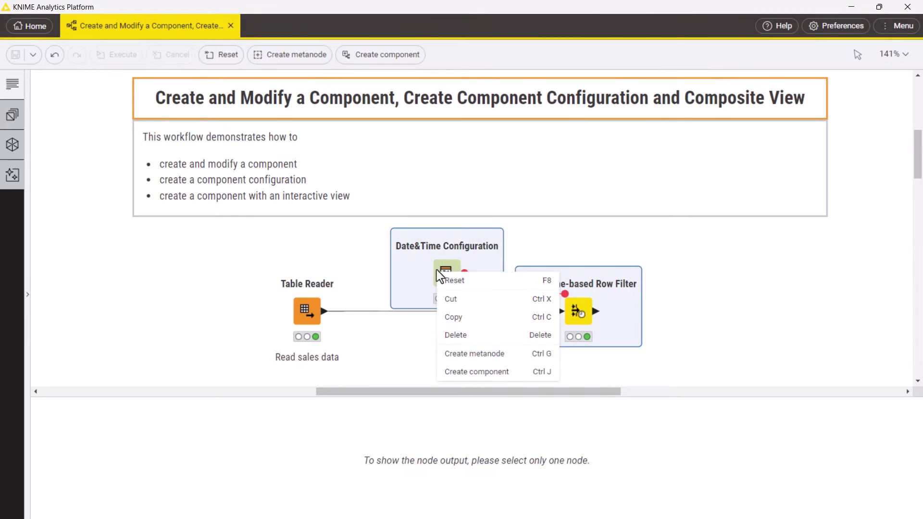
pyautogui.click(471, 372)
pyautogui.click(503, 313)
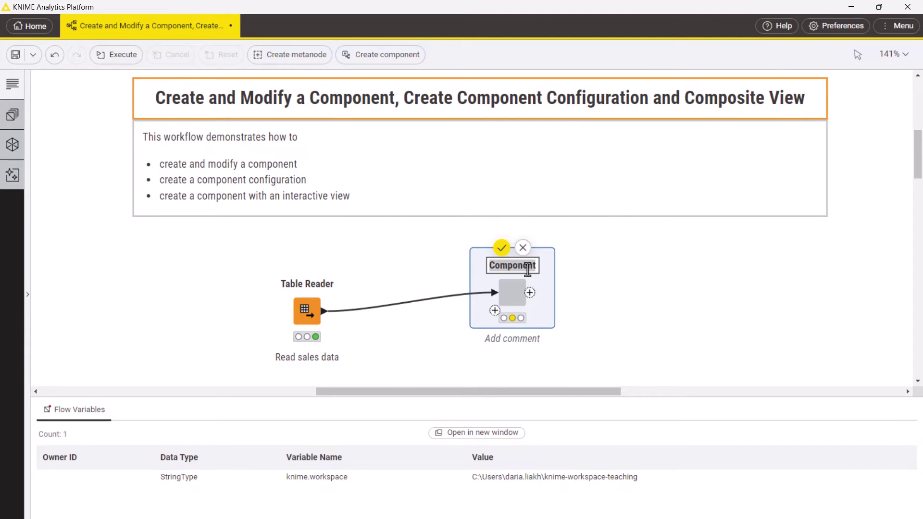
# Step: Rename the new component 'Filter Sales Data' and move it left and down
pyautogui.click(537, 267)
pyautogui.moveTo(538, 265); pyautogui.dragTo(467, 264)
pyautogui.write('F')
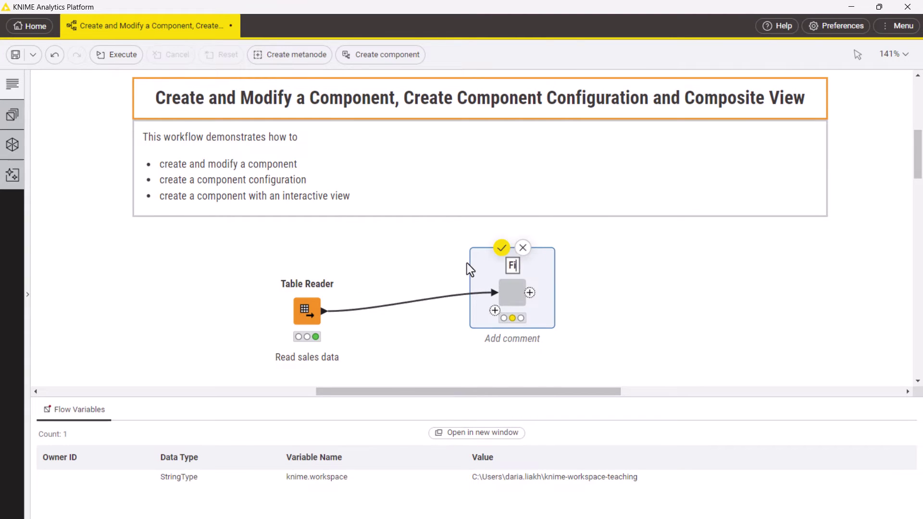
pyautogui.write('ilter Sales Data')
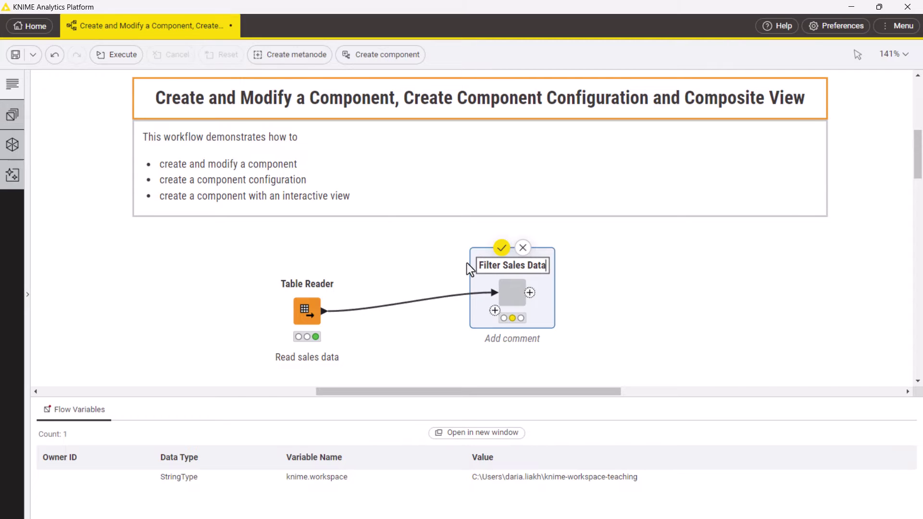
pyautogui.press('Return')
pyautogui.moveTo(507, 294); pyautogui.dragTo(476, 313)
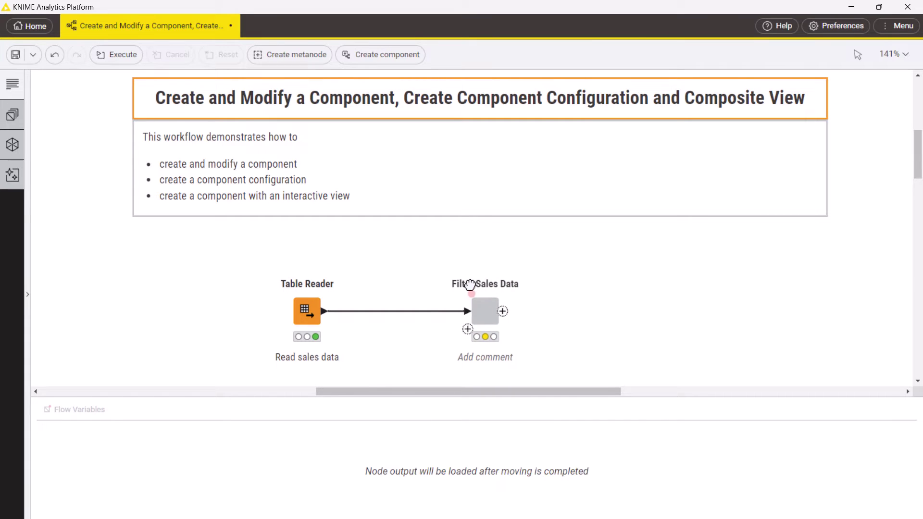
pyautogui.rightClick(478, 313)
pyautogui.moveTo(549, 488)
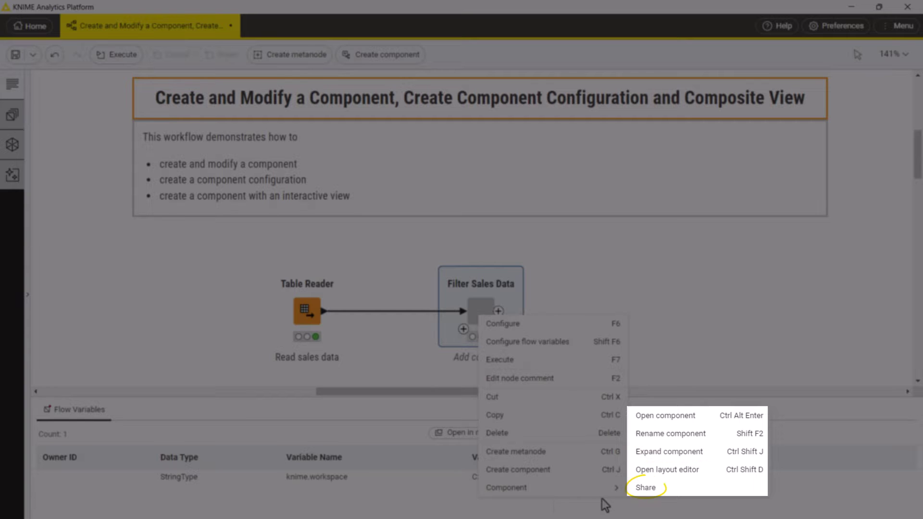
pyautogui.click(644, 497)
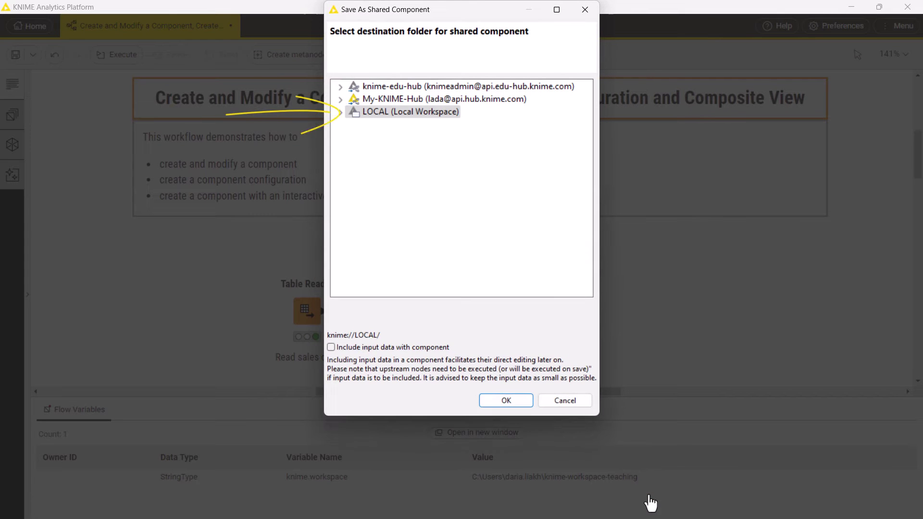
pyautogui.click(558, 402)
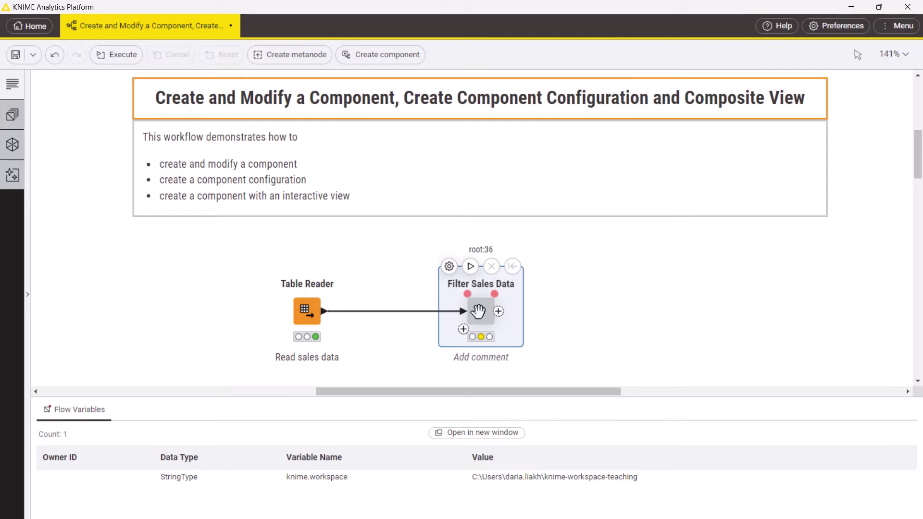
pyautogui.keyDown('ctrl'); pyautogui.doubleClick(479, 311); pyautogui.keyUp('ctrl')
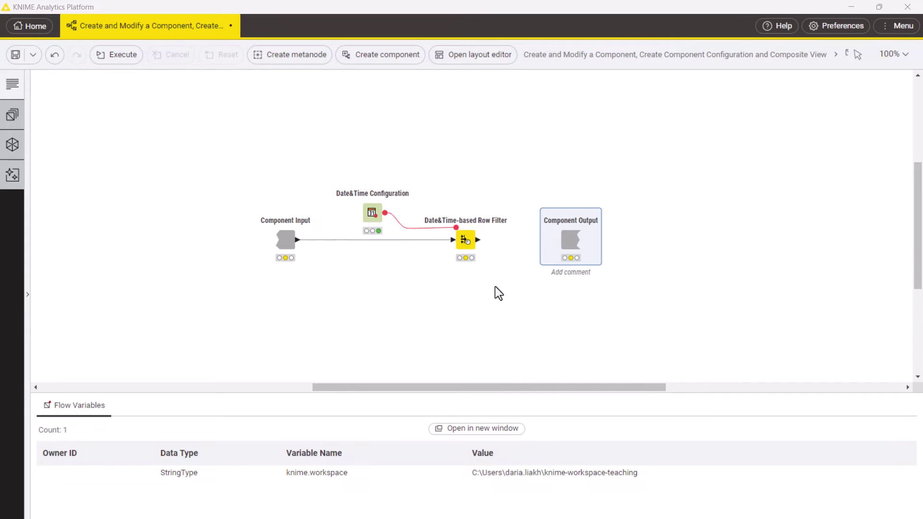
pyautogui.click(651, 64)
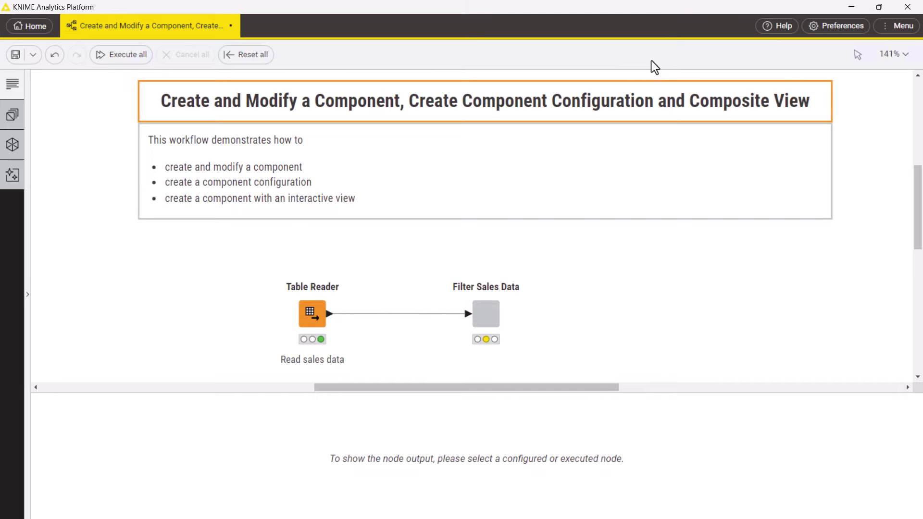
pyautogui.moveTo(486, 313)
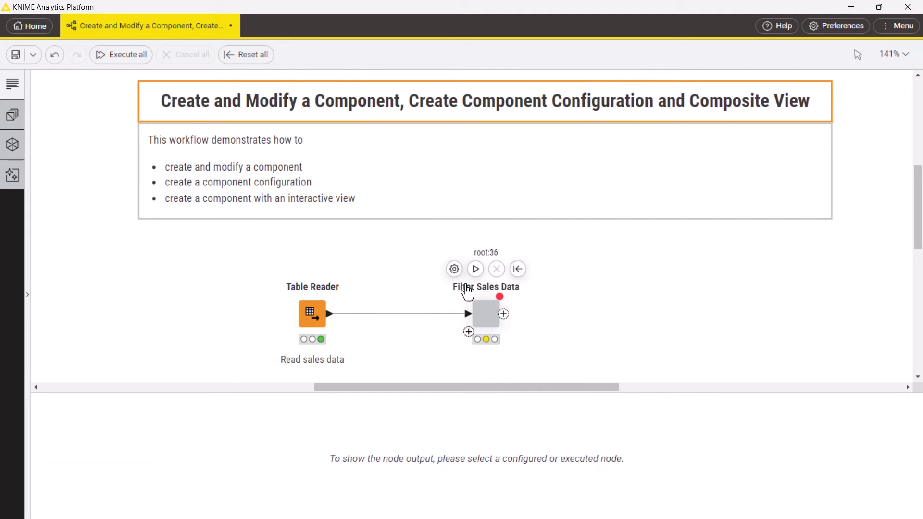
# Step: Give Filter Sales Data a start date of 18 June 2009, then execute the component
pyautogui.click(456, 275)
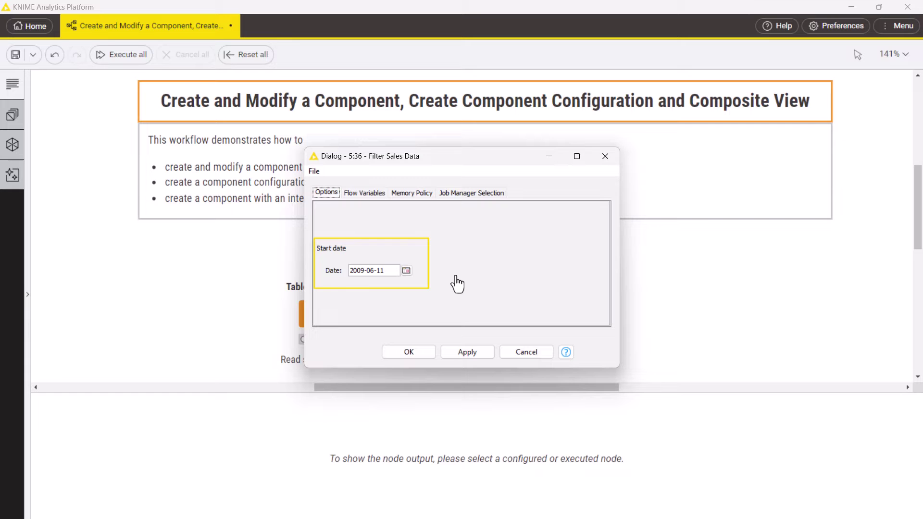
pyautogui.click(409, 271)
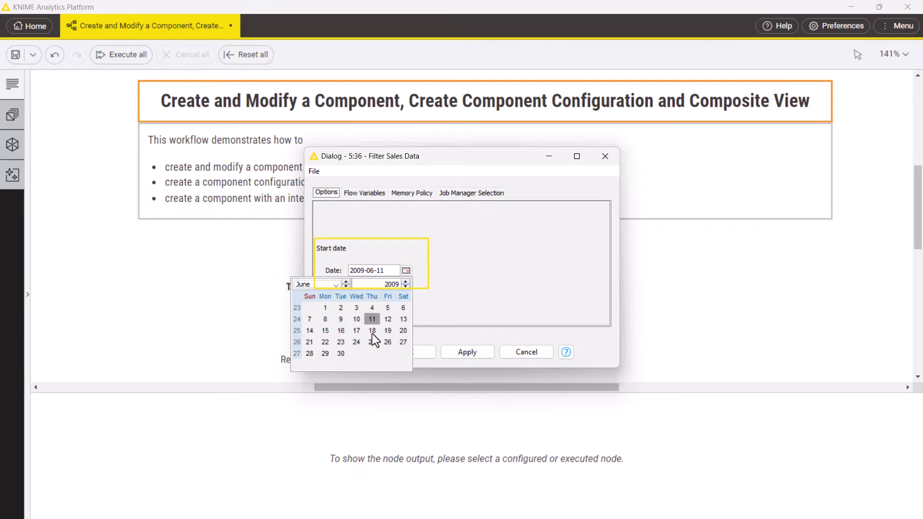
pyautogui.click(372, 335)
pyautogui.click(397, 353)
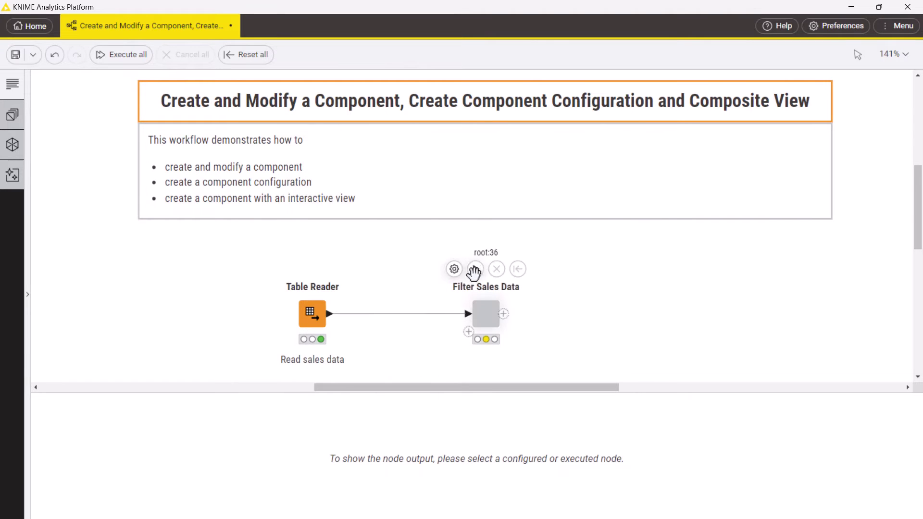
pyautogui.click(478, 269)
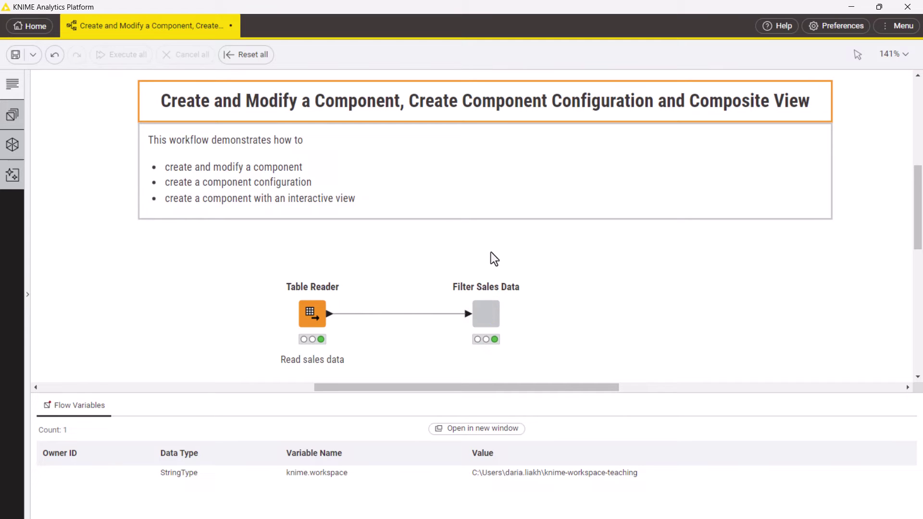
pyautogui.moveTo(486, 314)
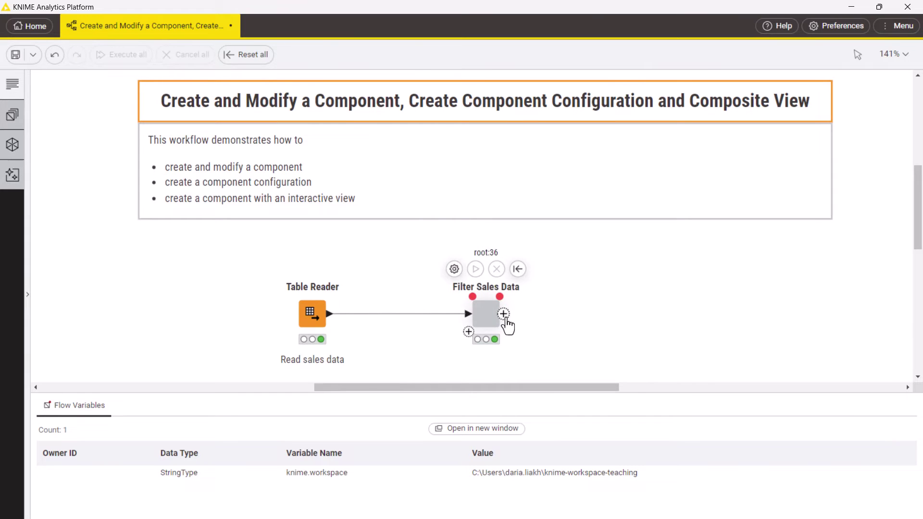
# Step: Add a Table output port to Filter Sales Data and open its inner workflow
pyautogui.click(504, 315)
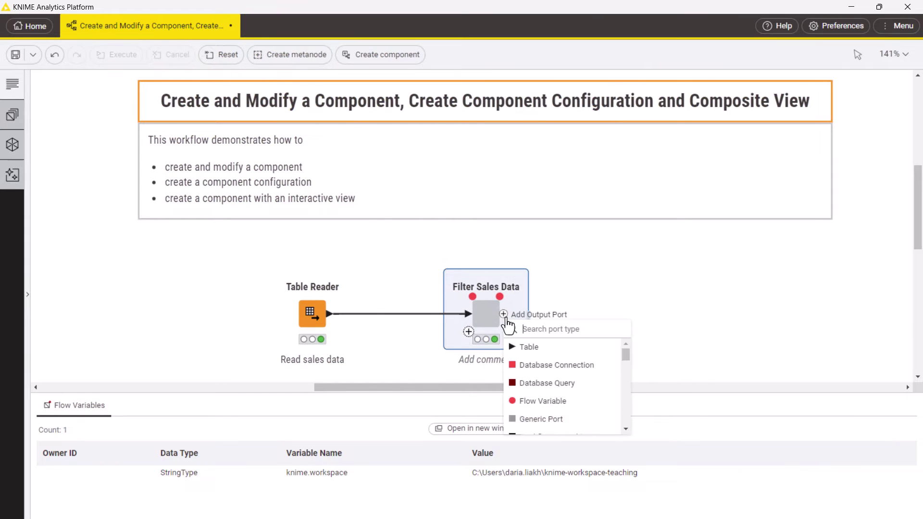
pyautogui.click(516, 347)
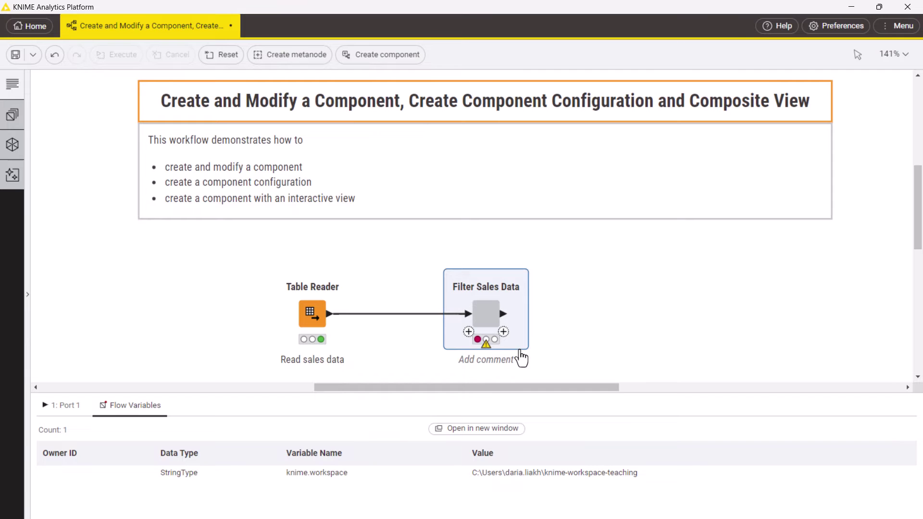
pyautogui.rightClick(482, 316)
pyautogui.moveTo(512, 490)
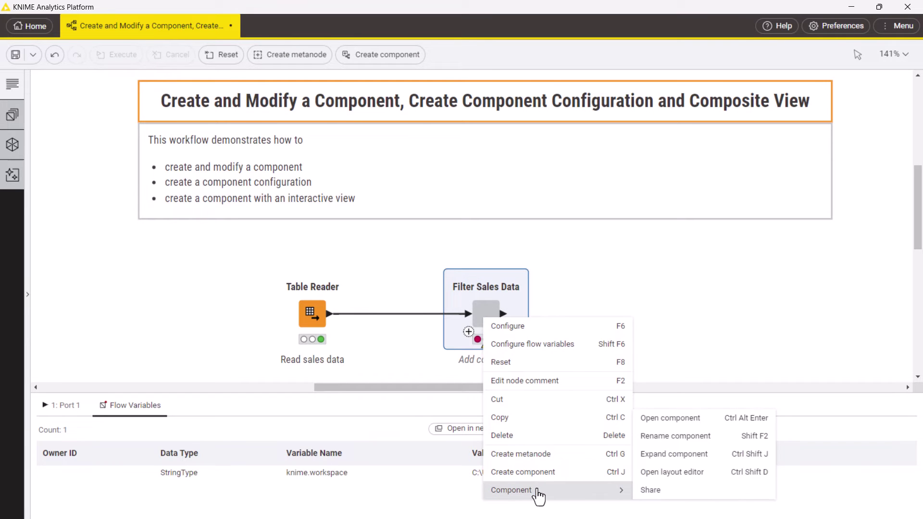
pyautogui.click(680, 420)
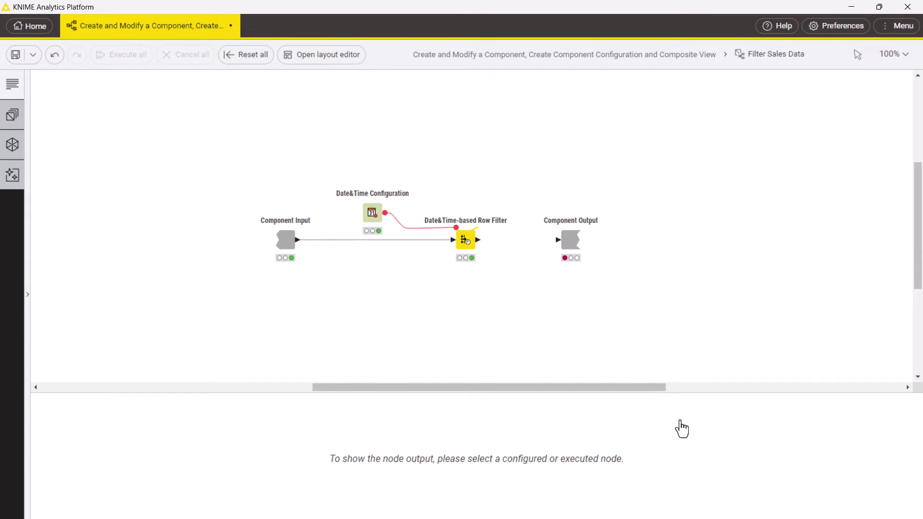
pyautogui.moveTo(466, 240)
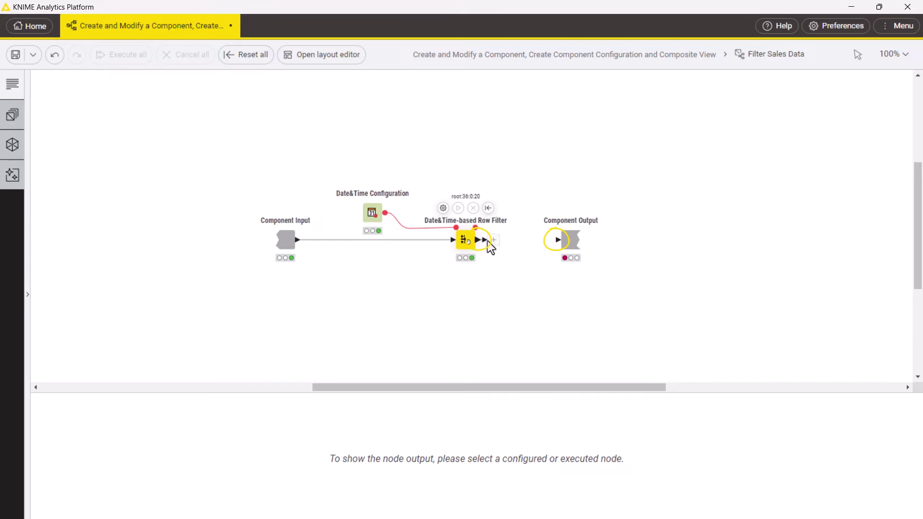
# Step: Link Row Filter to Component Output through a Nominal Row Filter Configuration node and review its settings
pyautogui.moveTo(489, 241); pyautogui.dragTo(561, 242)
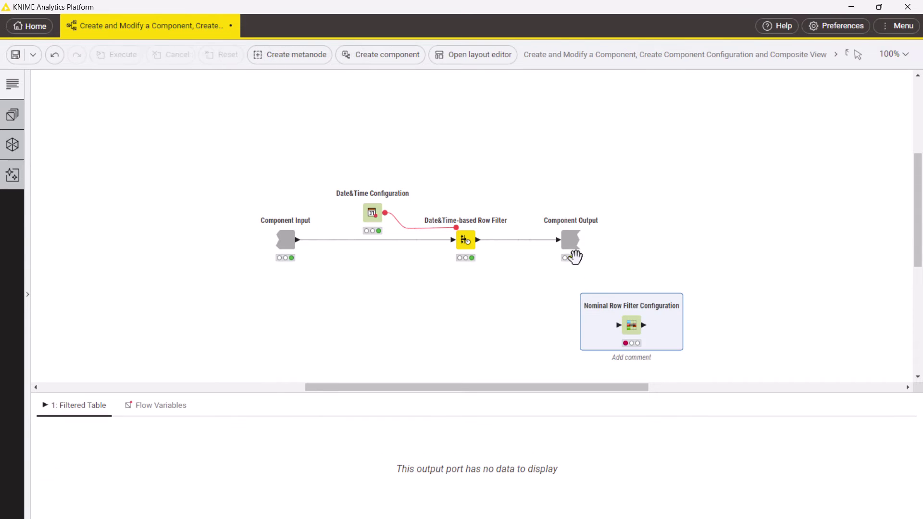
pyautogui.moveTo(569, 247); pyautogui.dragTo(643, 246)
pyautogui.moveTo(631, 325)
pyautogui.mouseDown()
pyautogui.moveTo(554, 243)
pyautogui.moveTo(566, 242)
pyautogui.mouseUp()
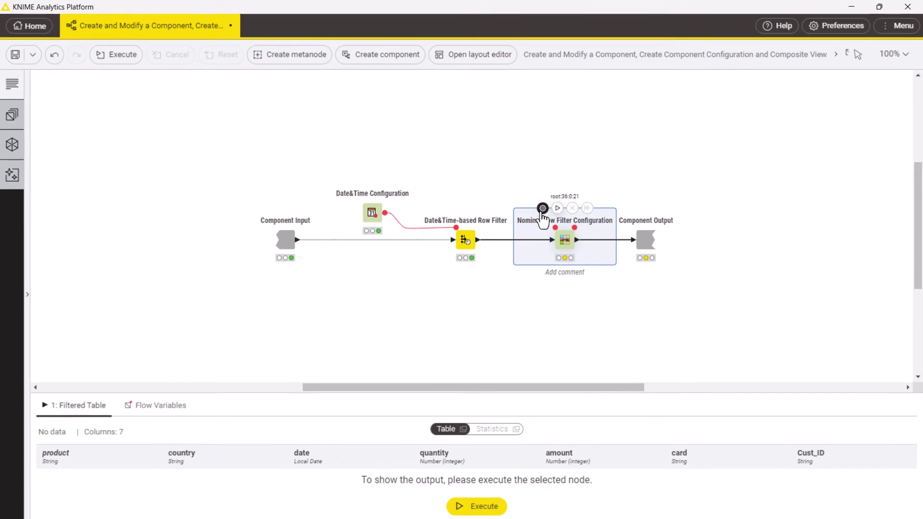
pyautogui.click(543, 208)
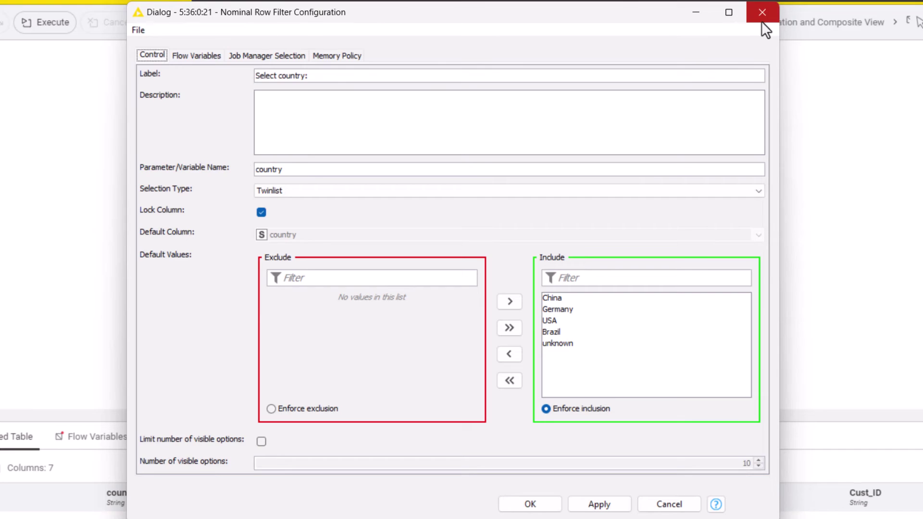
pyautogui.click(762, 12)
pyautogui.click(649, 56)
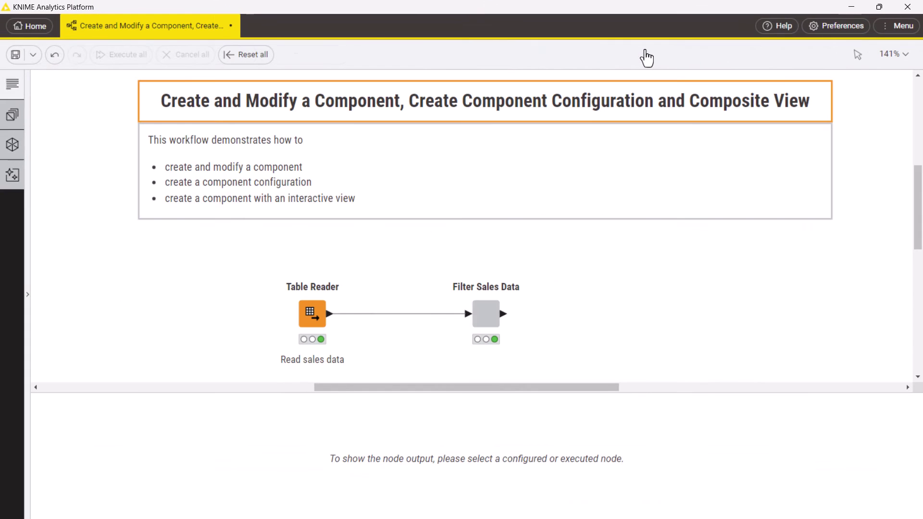
pyautogui.click(455, 270)
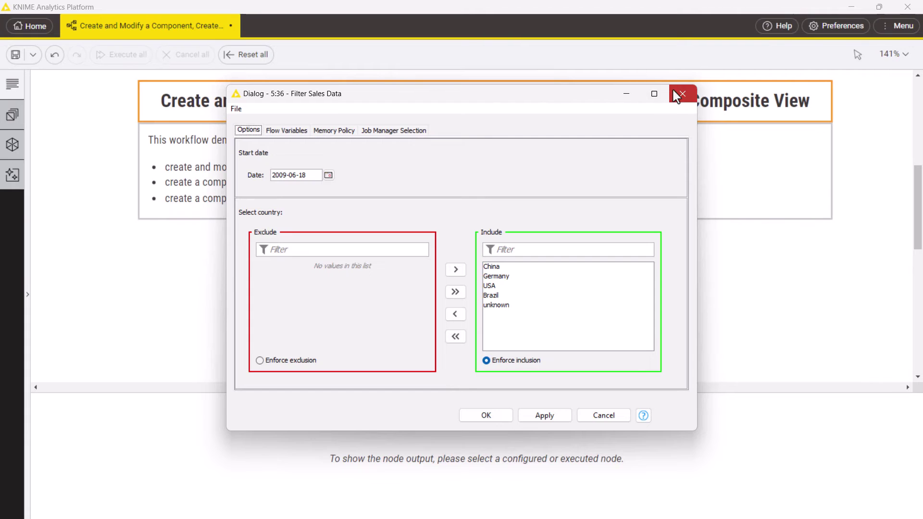
pyautogui.click(677, 96)
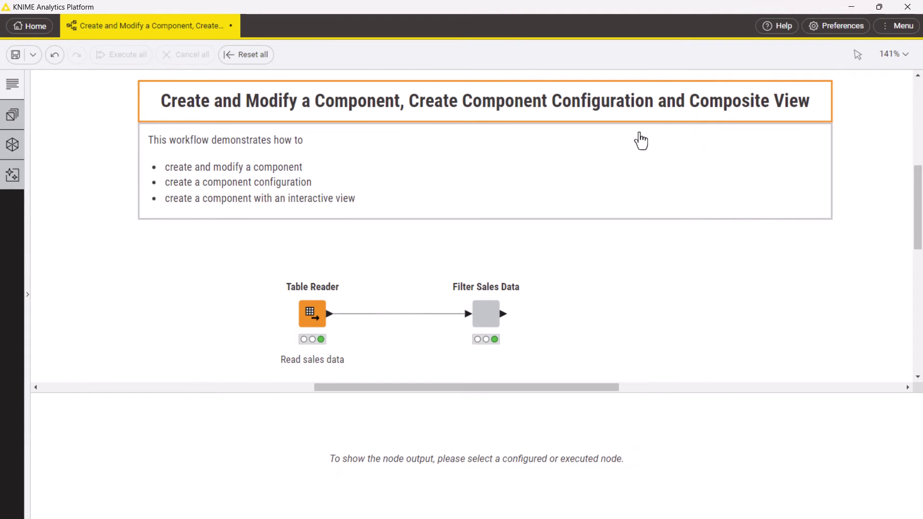
# Step: In Filter Sales Data's configuration dialog layout, move Nominal Row Filter Configuration above Date&Time Configuration
pyautogui.click(487, 315)
pyautogui.keyDown('ctrl'); pyautogui.doubleClick(487, 319); pyautogui.keyUp('ctrl')
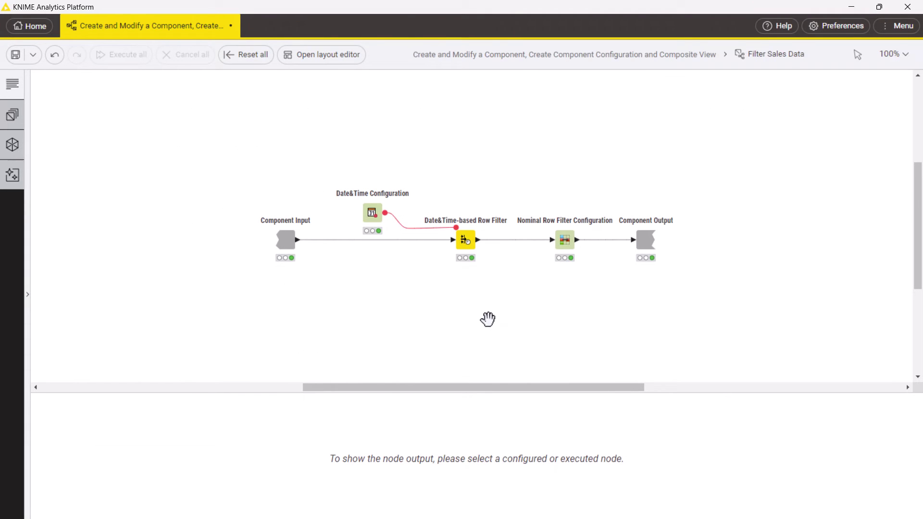
pyautogui.click(354, 55)
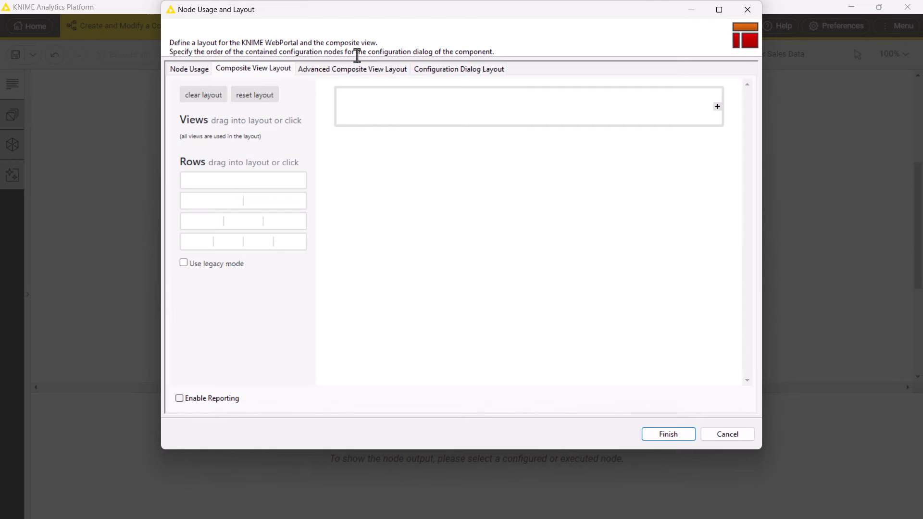
pyautogui.click(421, 72)
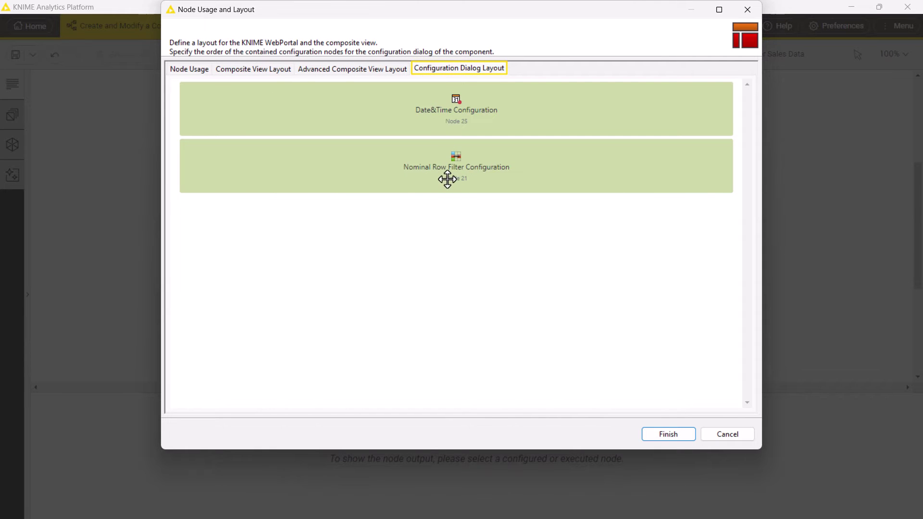
pyautogui.moveTo(447, 180); pyautogui.dragTo(448, 116)
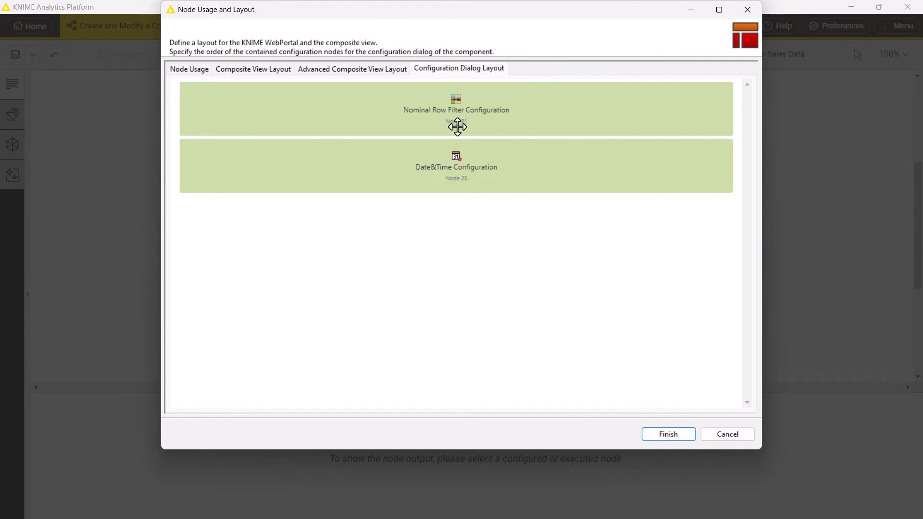
pyautogui.click(663, 436)
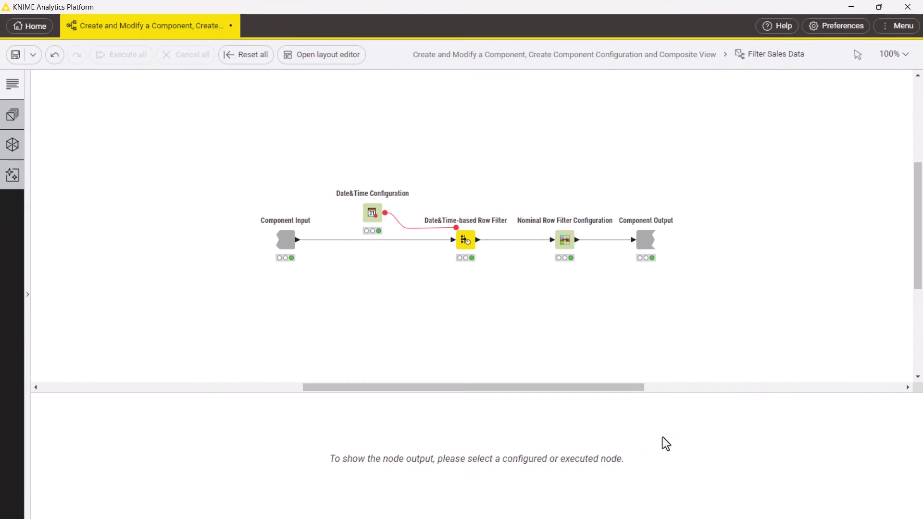
# Step: From the root workflow, show Filter Sales Data's output flow variables, listing only knime.workspace
pyautogui.click(602, 55)
pyautogui.click(486, 314)
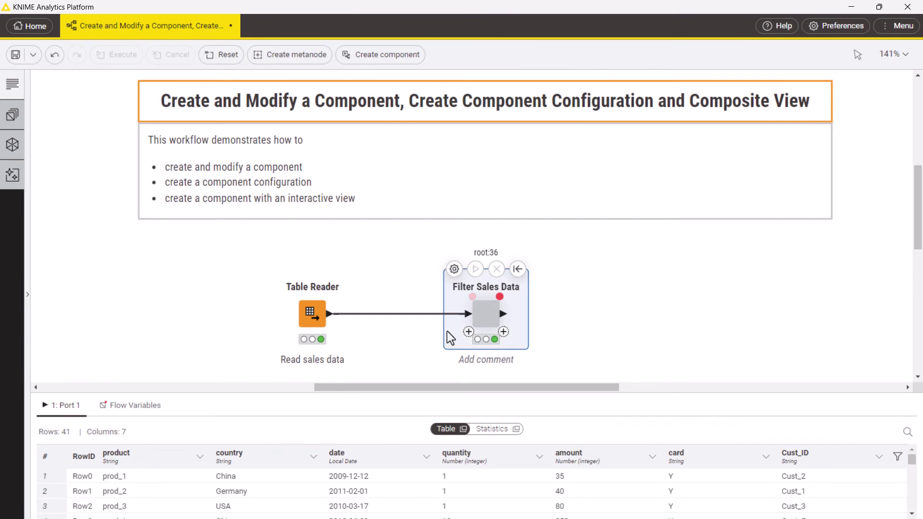
pyautogui.click(140, 416)
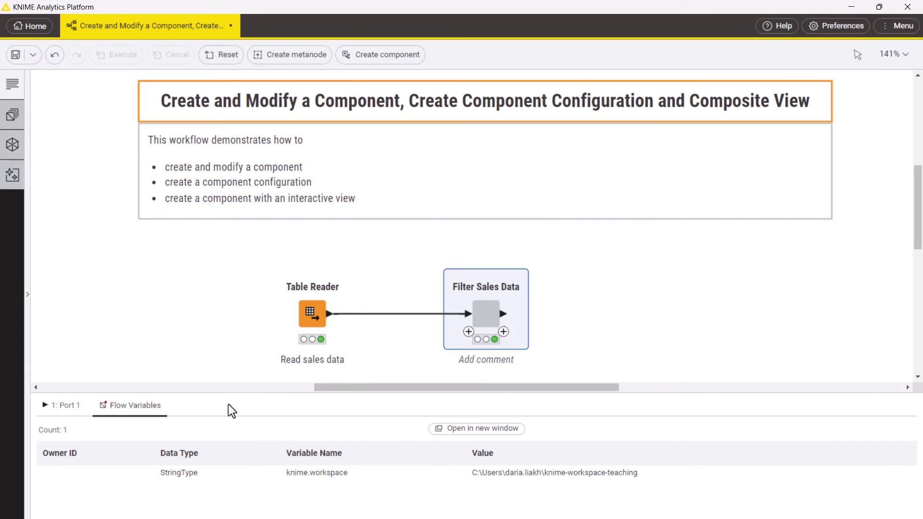
# Step: Inside Filter Sales Data, review the Component Input settings without changes
pyautogui.doubleClick(485, 314)
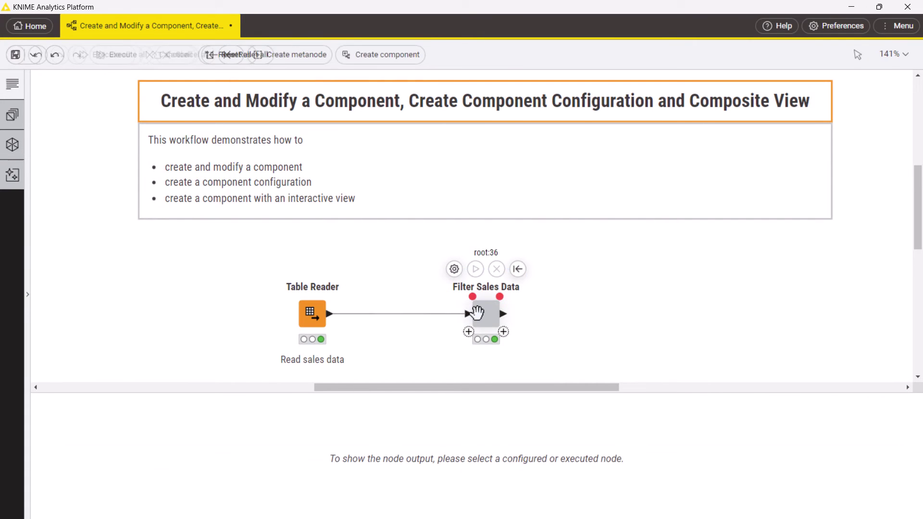
pyautogui.doubleClick(284, 240)
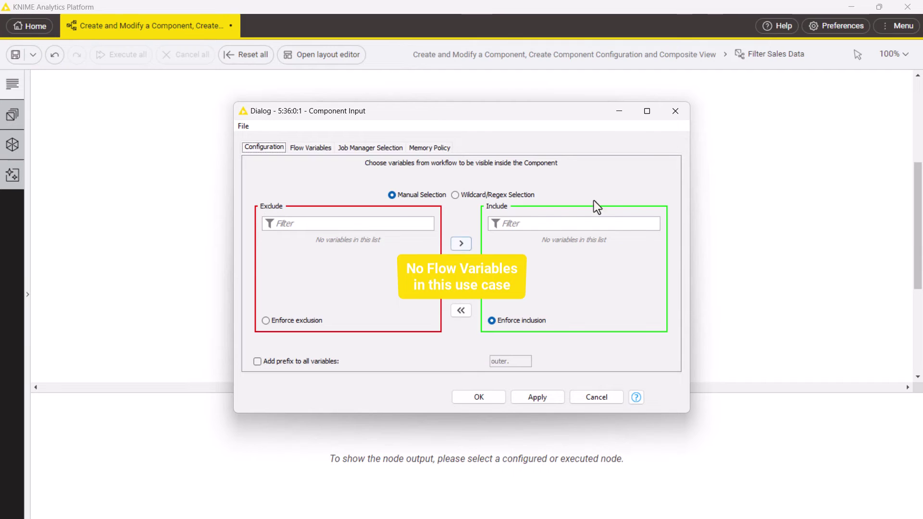
pyautogui.click(675, 112)
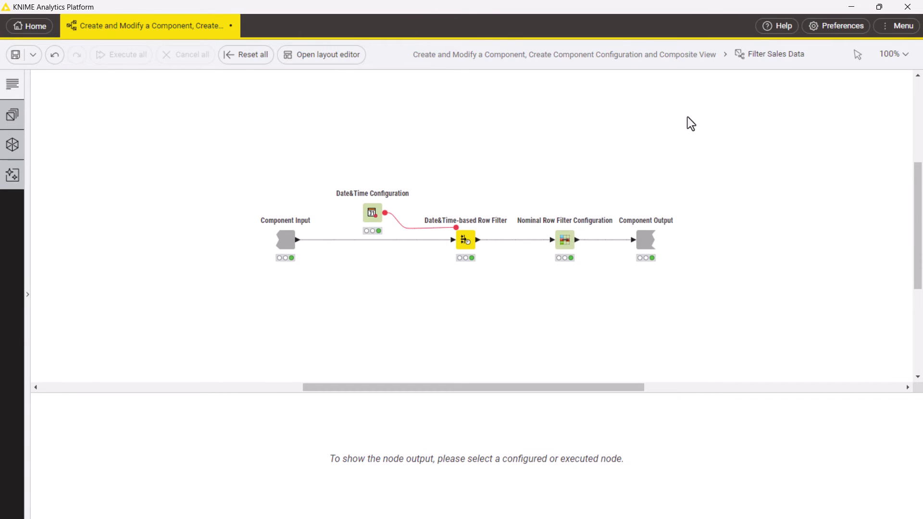
pyautogui.moveTo(646, 239)
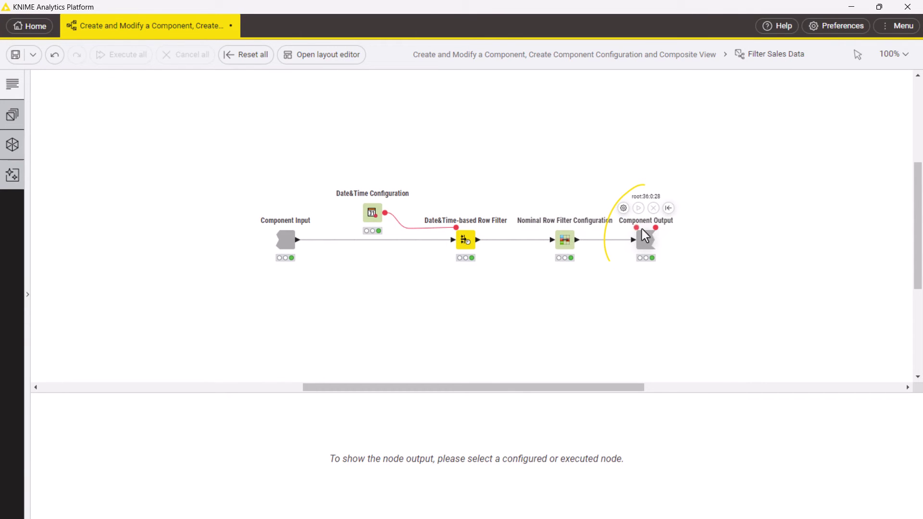
# Step: Include the country variable in Component Output's flow variables and accept the component reset
pyautogui.click(623, 209)
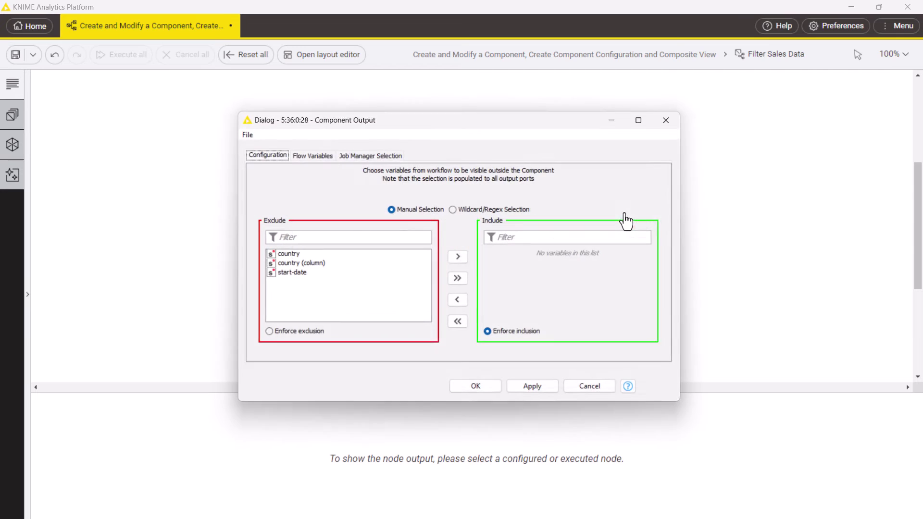
pyautogui.doubleClick(405, 260)
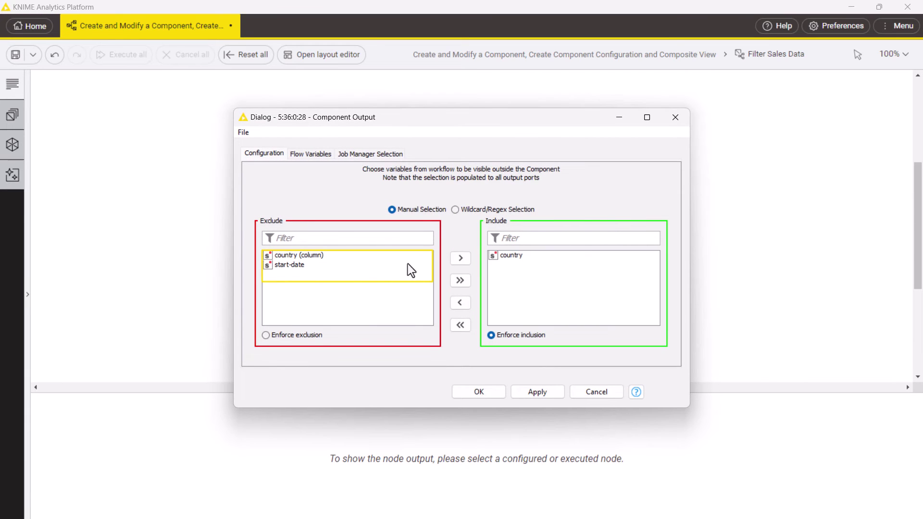
pyautogui.click(471, 389)
pyautogui.click(526, 277)
# Step: Show Filter Sales Data's output flow variables, confirming country holds USA,China,Brazil,Germany,unknown
pyautogui.click(613, 56)
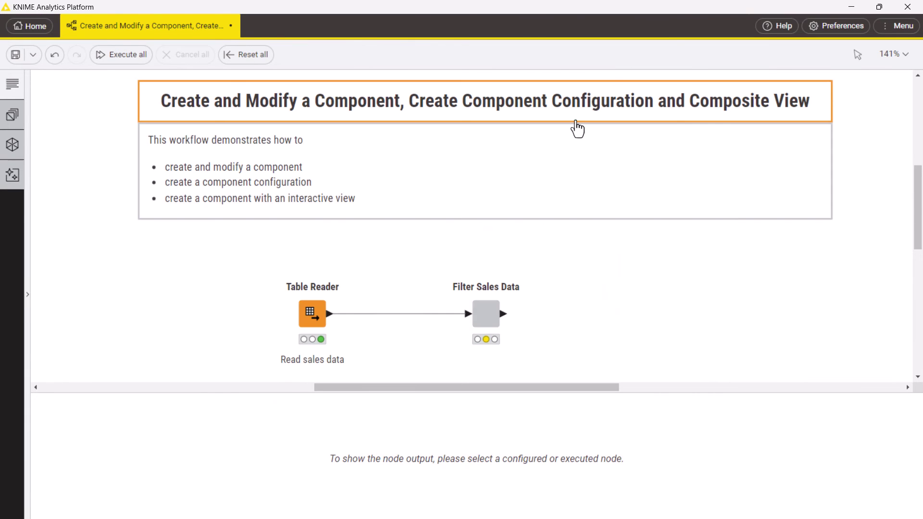
pyautogui.click(482, 307)
pyautogui.click(156, 416)
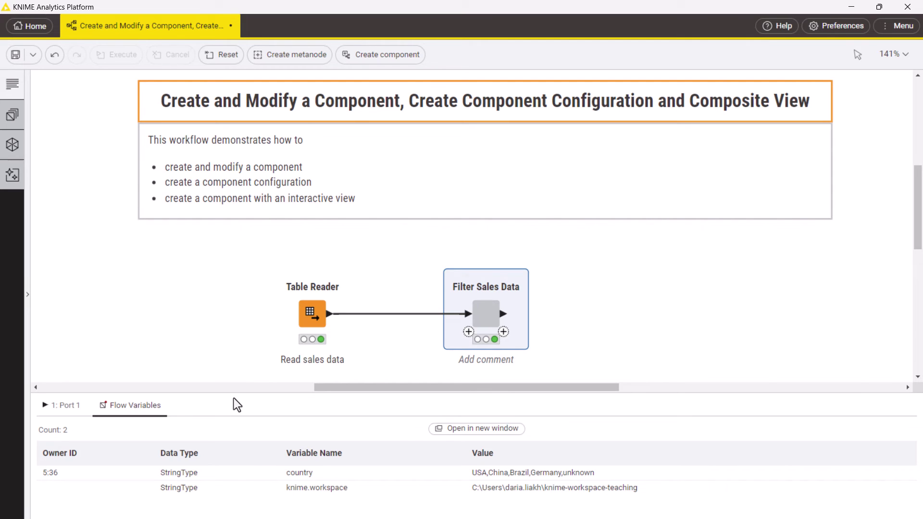
pyautogui.scroll(-3, 494, 373)
pyautogui.moveTo(495, 373); pyautogui.dragTo(492, 295)
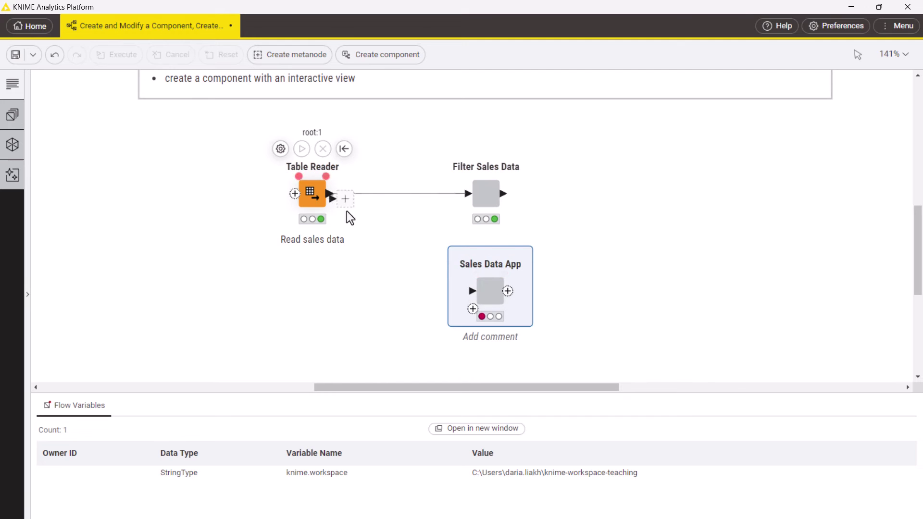
# Step: Feed Table Reader's output into Sales Data App and preview its orders-by-payment-type view
pyautogui.moveTo(332, 194); pyautogui.dragTo(473, 291)
pyautogui.click(532, 248)
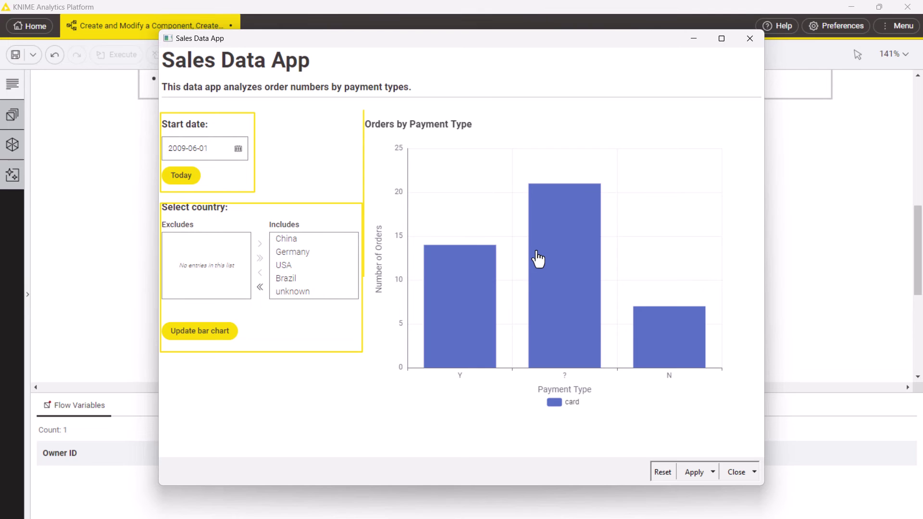
pyautogui.click(750, 41)
# Step: Dismiss the view settings prompt and open Sales Data App's inner workflow
pyautogui.click(487, 310)
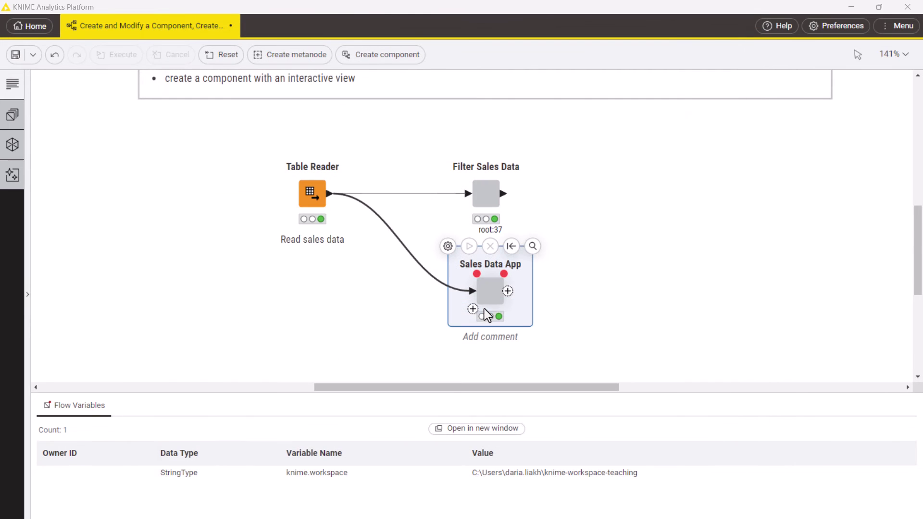
pyautogui.doubleClick(491, 295)
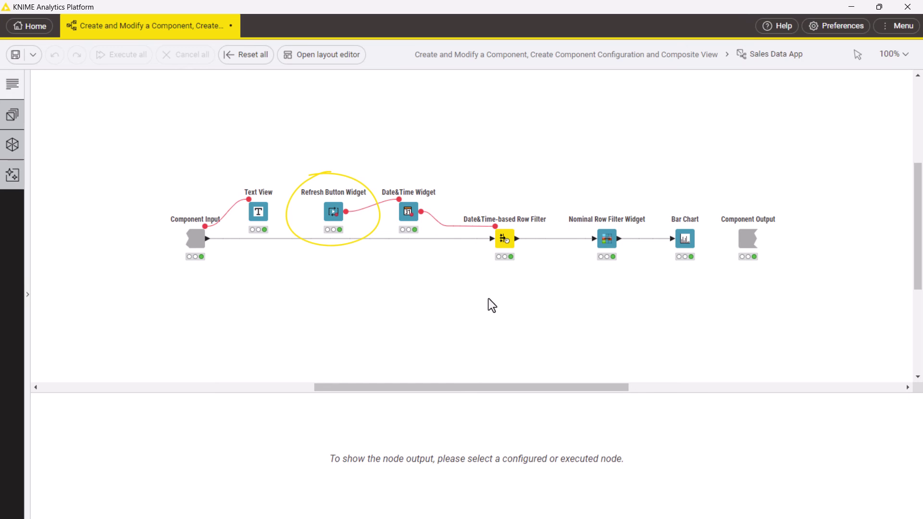
# Step: Review the Text View heading styles, then place the Date&Time Widget above the Nominal Row Filter Widget in the layout
pyautogui.click(233, 186)
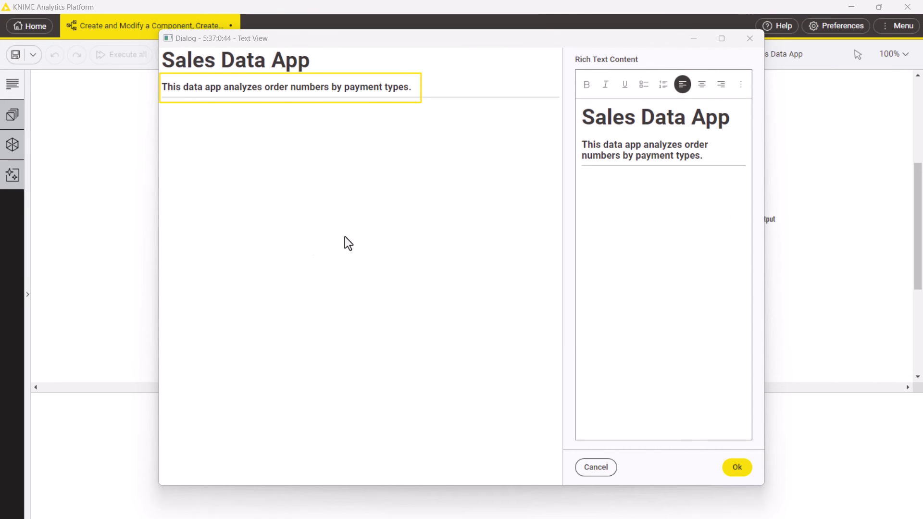
pyautogui.click(746, 88)
pyautogui.moveTo(649, 105)
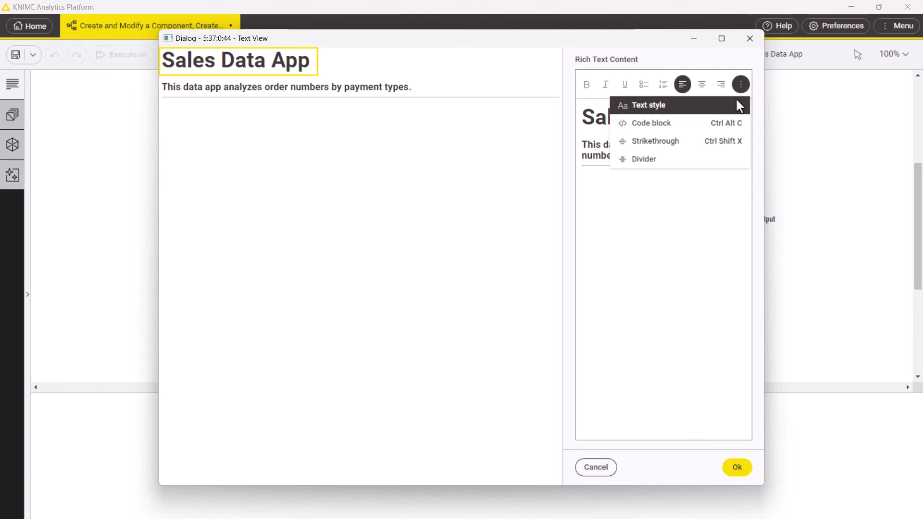
pyautogui.click(751, 38)
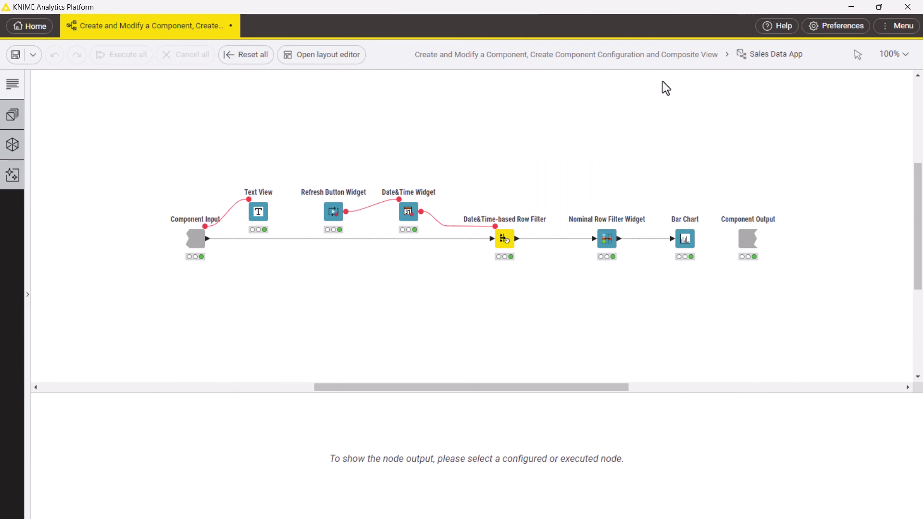
pyautogui.click(327, 62)
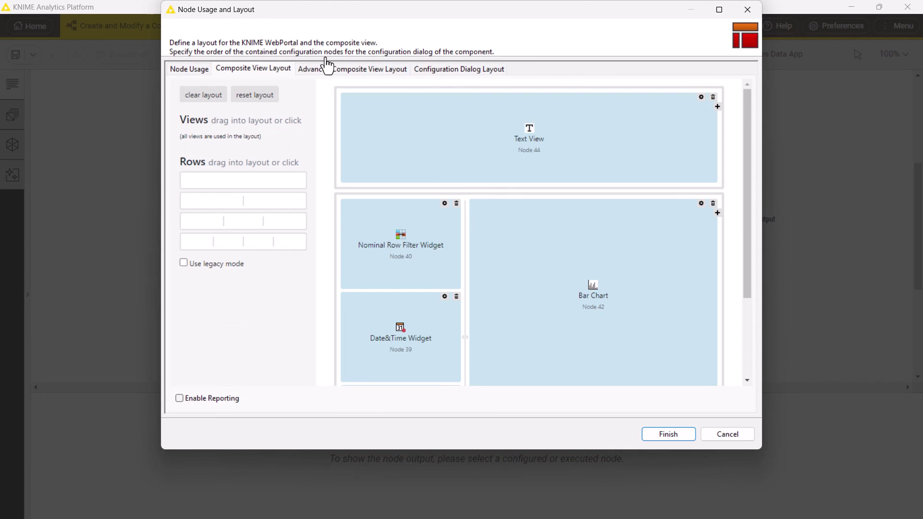
pyautogui.moveTo(393, 304); pyautogui.dragTo(406, 252)
pyautogui.scroll(-3, 503, 329)
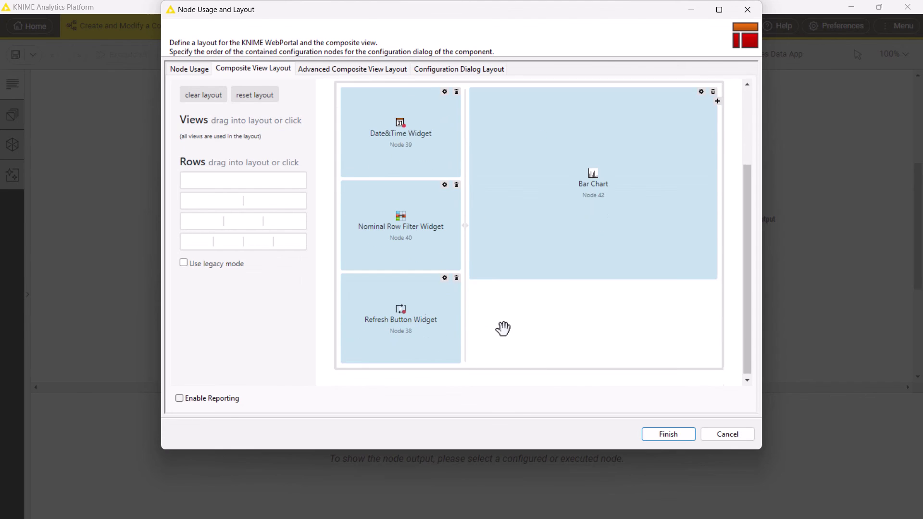
pyautogui.click(656, 435)
# Step: In the Sales Data App view, set start date 2009-06-08, exclude Germany, and refresh the bar chart
pyautogui.click(620, 56)
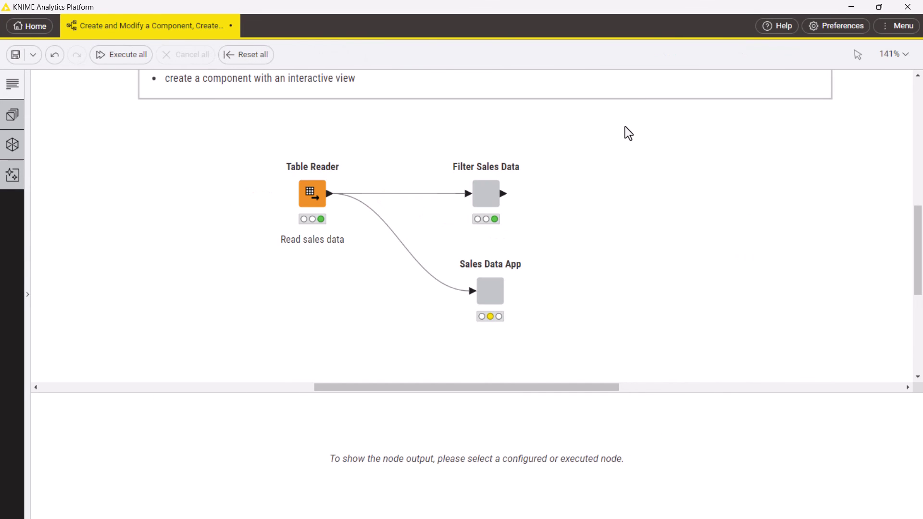
pyautogui.click(532, 249)
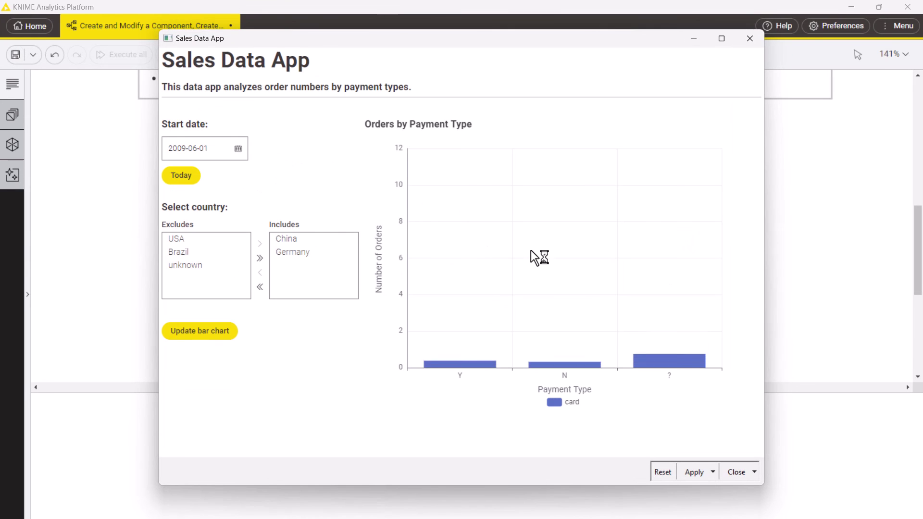
pyautogui.click(182, 148)
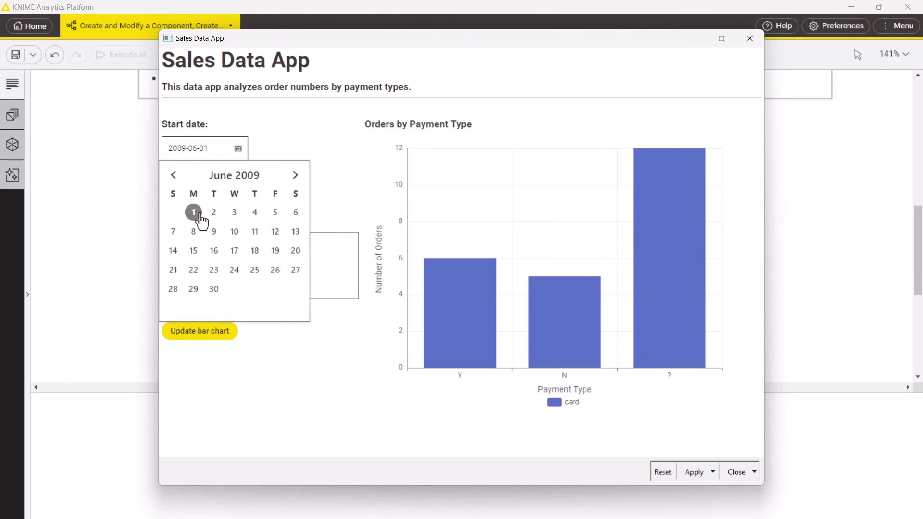
pyautogui.click(194, 232)
pyautogui.click(284, 254)
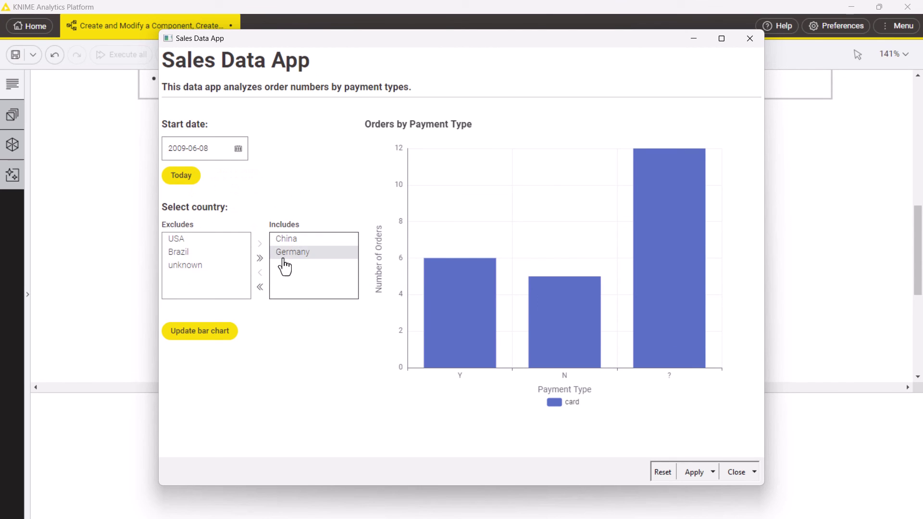
pyautogui.doubleClick(282, 257)
pyautogui.click(215, 326)
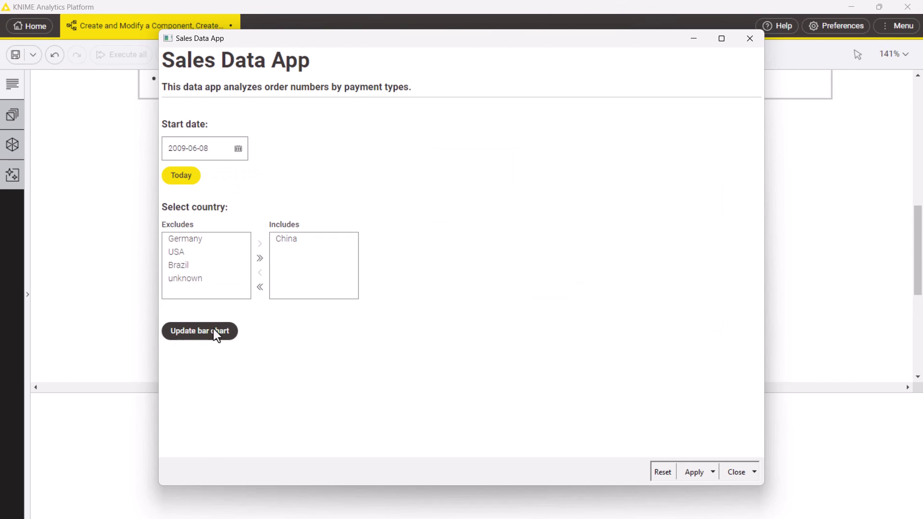